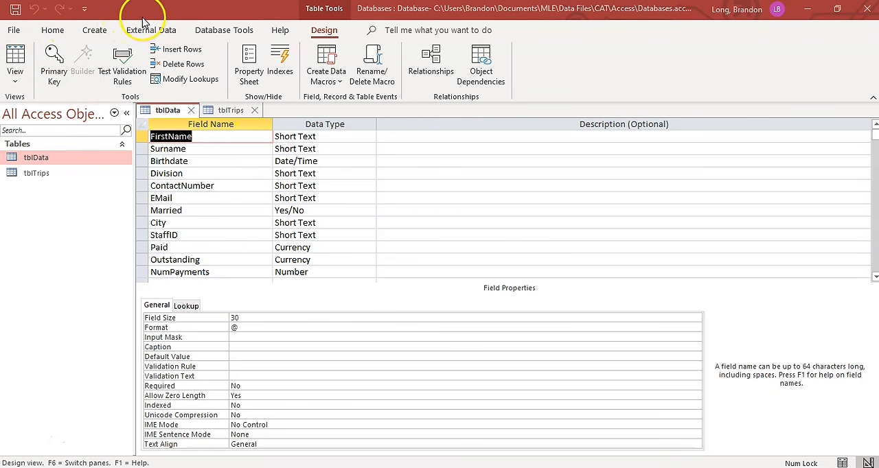
- Inspect the Division column of tblData in Datasheet view, then return to Design view
click(18, 56)
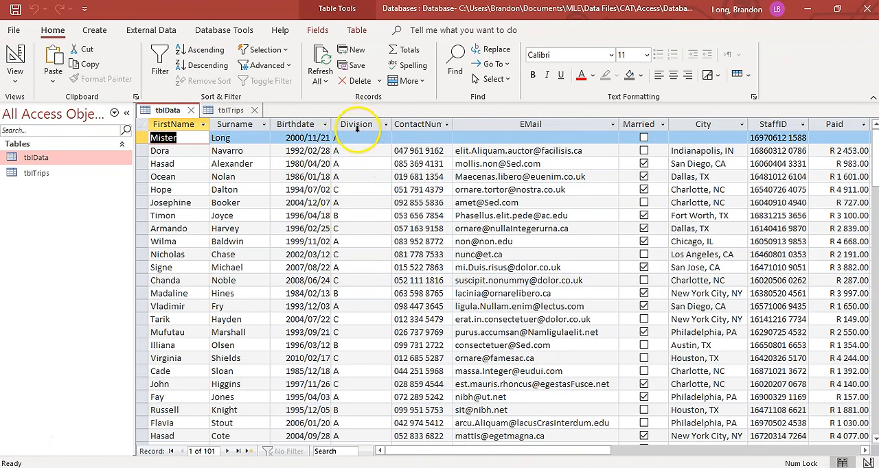
click(357, 138)
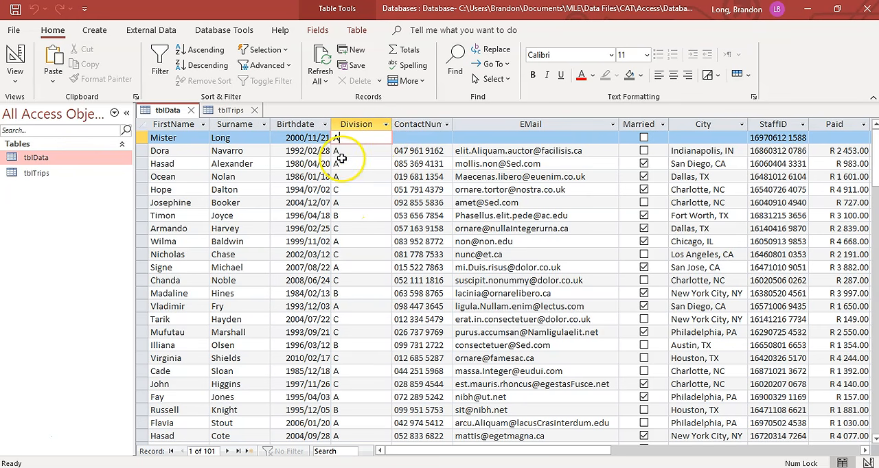
click(18, 57)
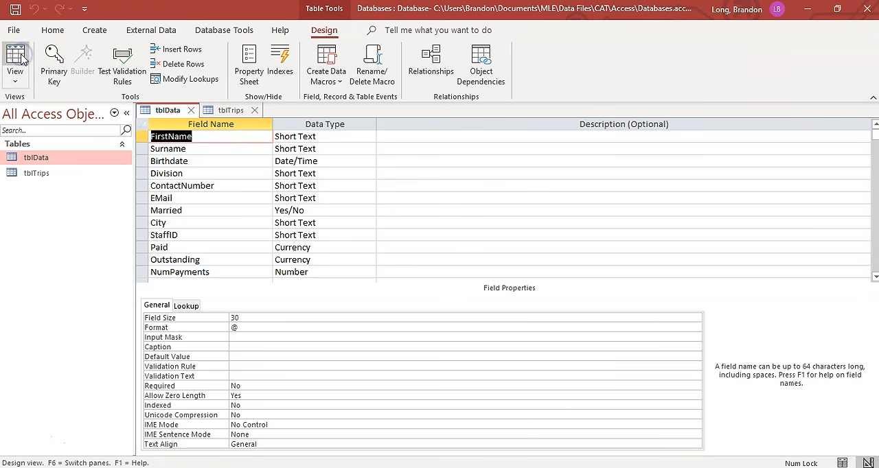
- Start the Lookup Wizard for the Division field and choose to type in the values
click(186, 173)
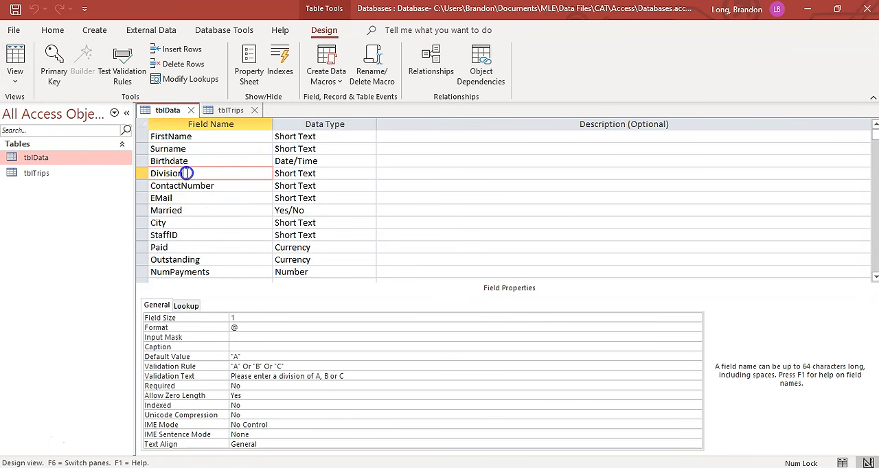
click(320, 173)
click(369, 174)
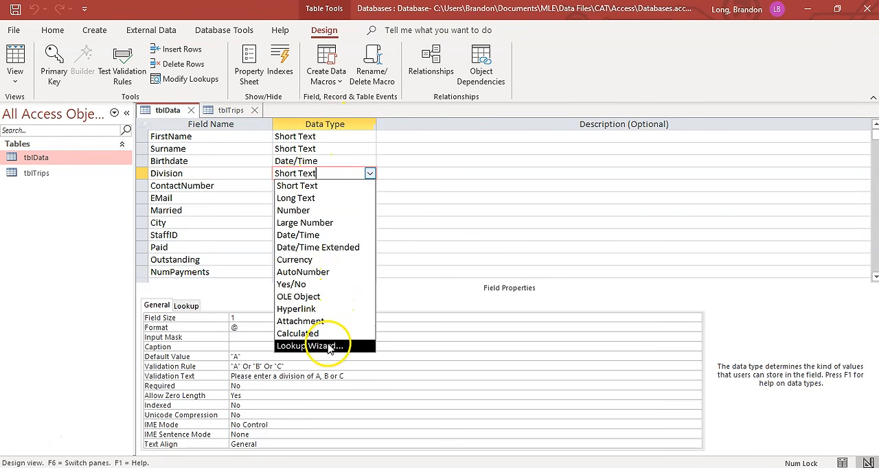
click(309, 346)
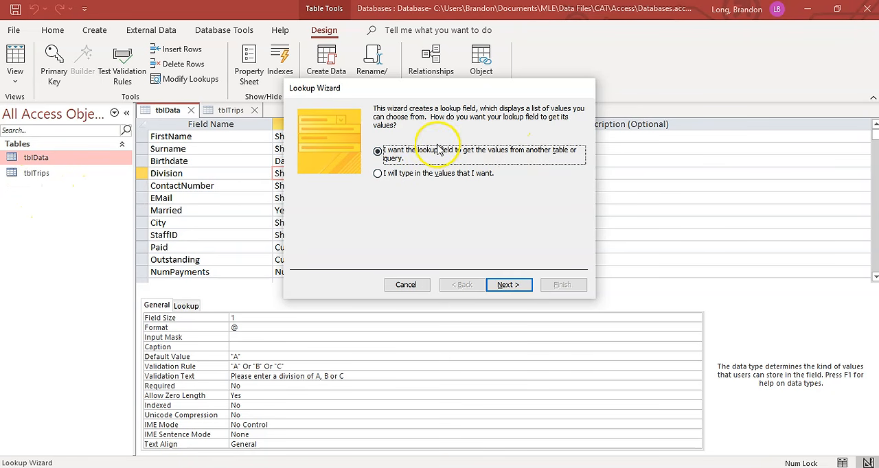
click(378, 174)
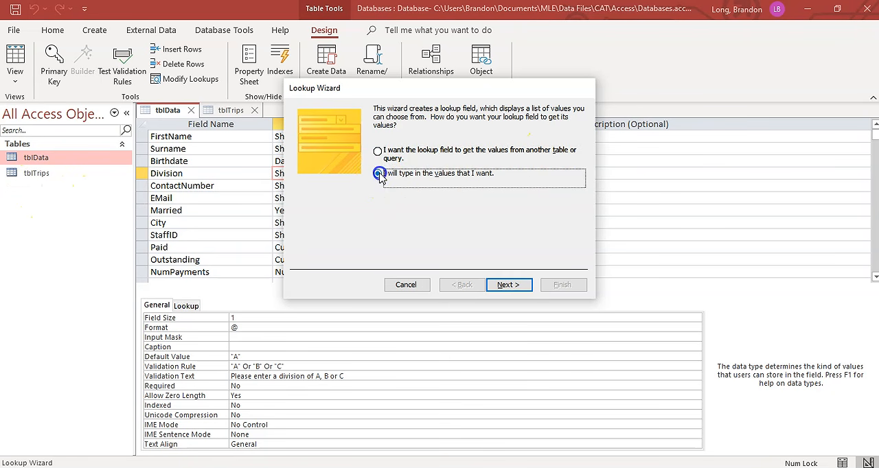
click(508, 285)
- Enter A, B and C as the Division lookup values and finish the wizard with entries limited to the list
click(336, 186)
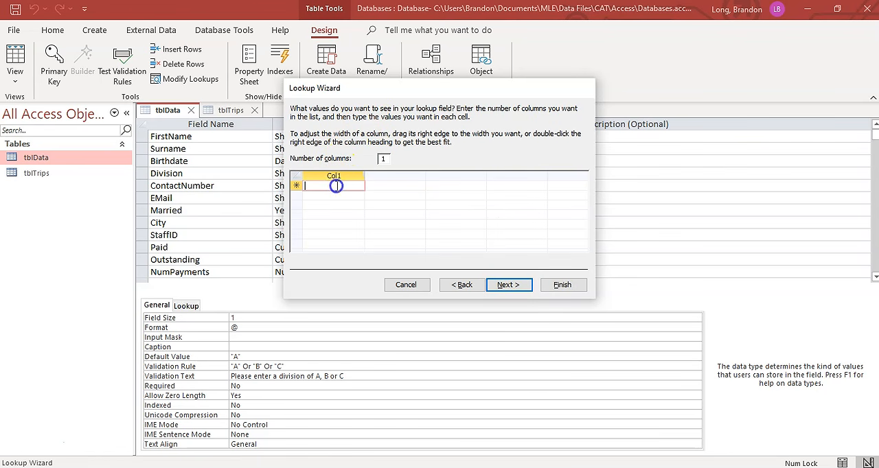
text(A)
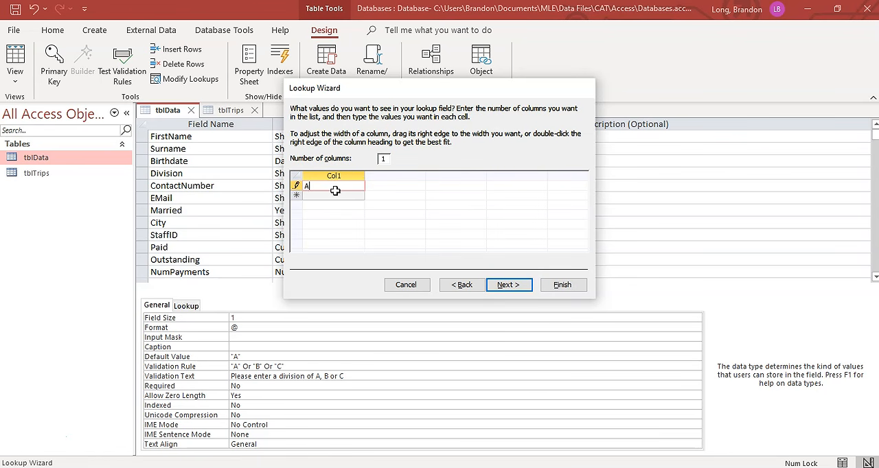
click(335, 196)
text(B)
click(320, 206)
text(C)
click(359, 206)
click(513, 287)
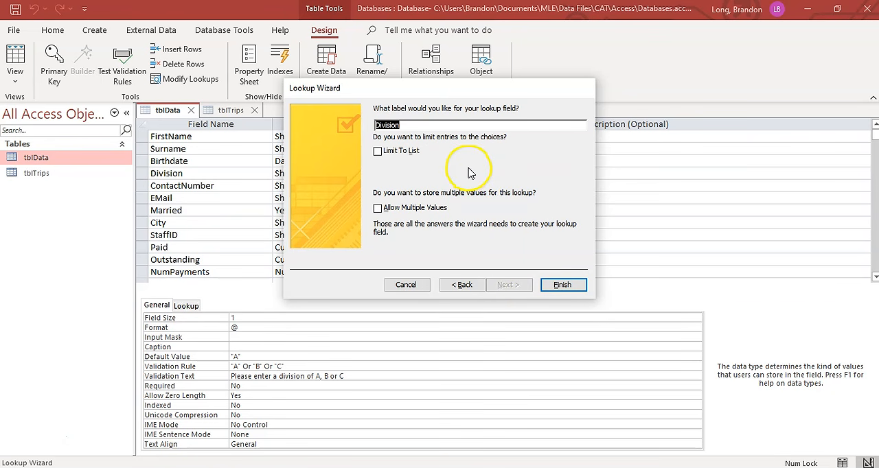
click(377, 152)
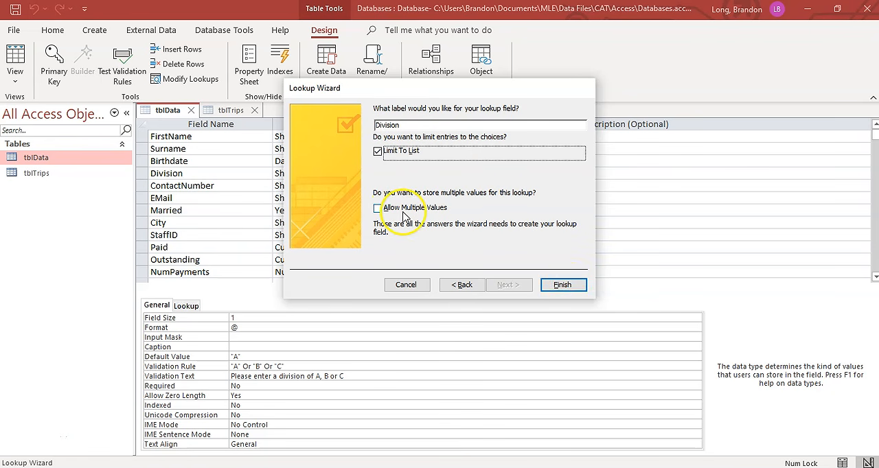
click(567, 286)
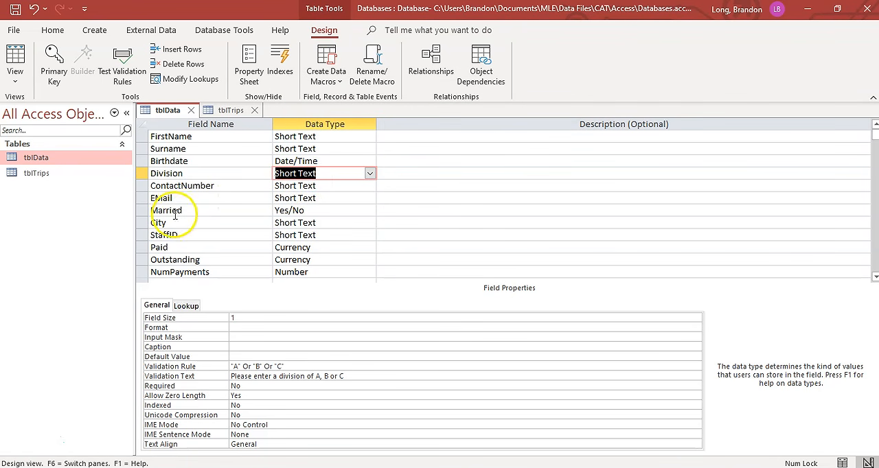
- Review the Division lookup properties, then save tblData and check the first record's Division dropdown in Datasheet view
click(185, 307)
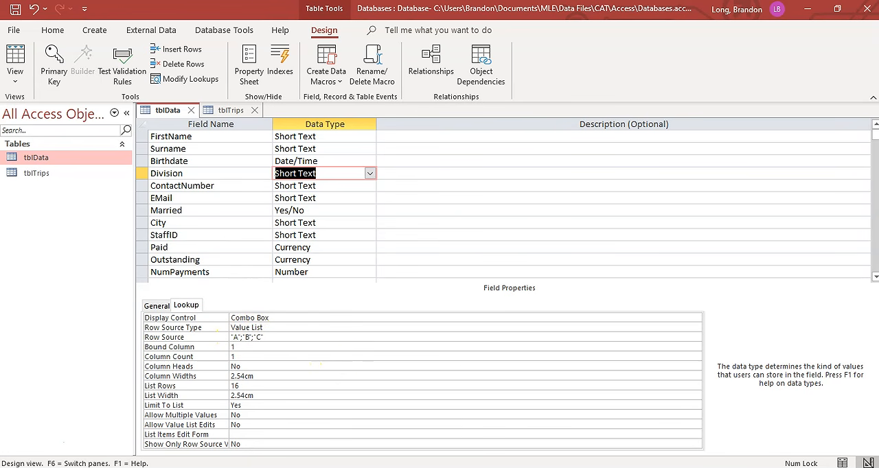
click(17, 58)
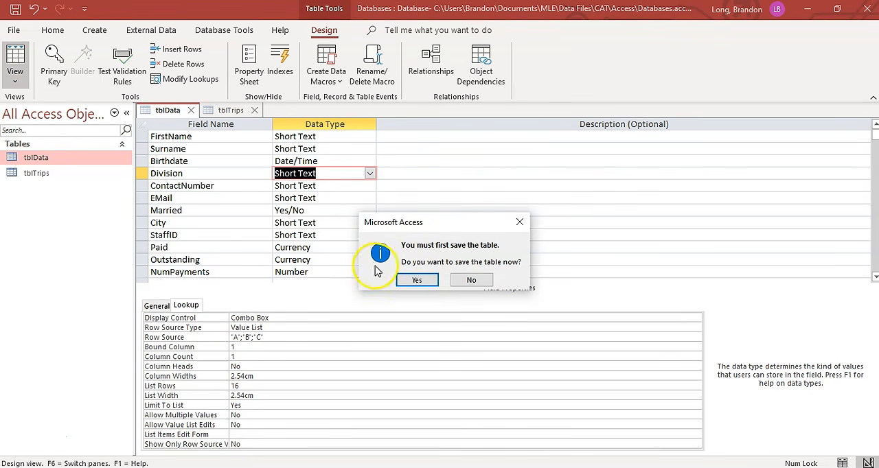
click(417, 278)
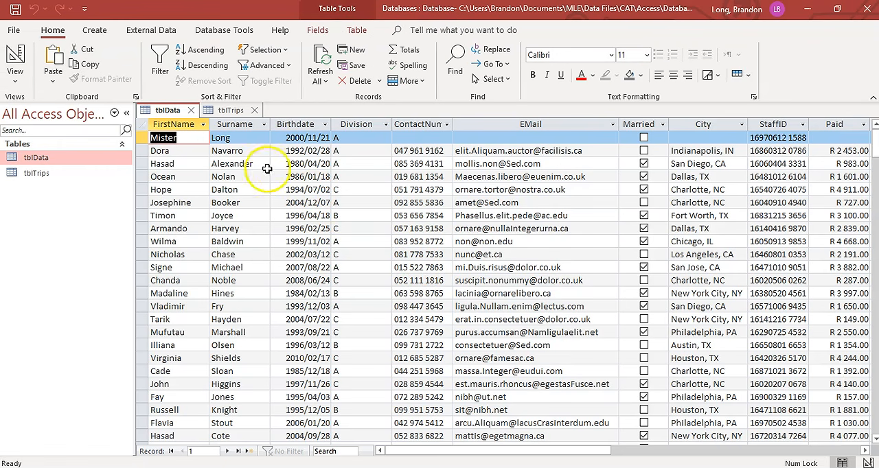
click(355, 137)
click(386, 138)
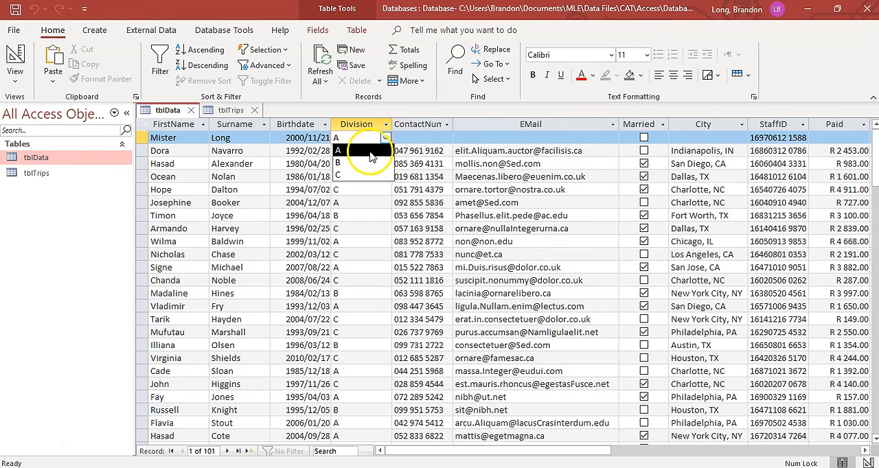
click(386, 136)
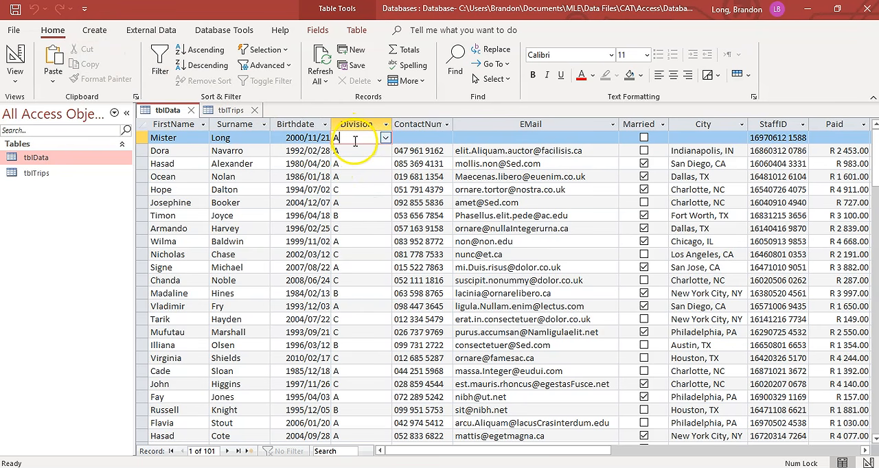
- Reorder the Division field's lookup Row Source to "B";"A";"C" in Design view
click(16, 59)
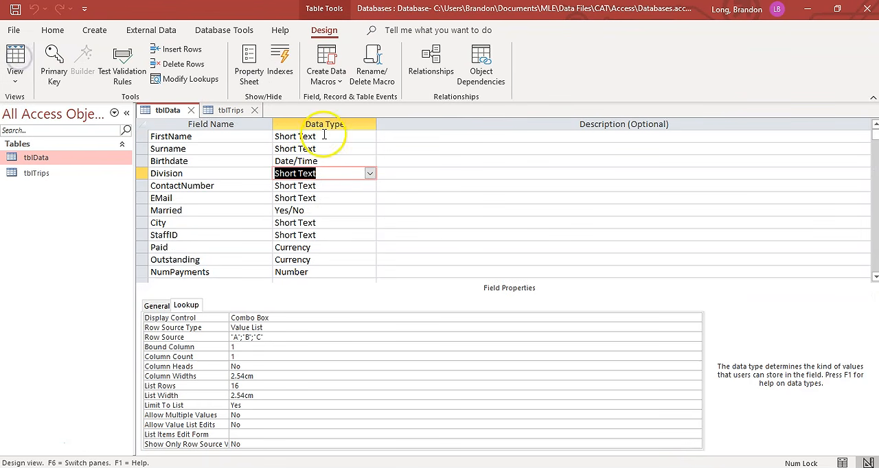
click(265, 337)
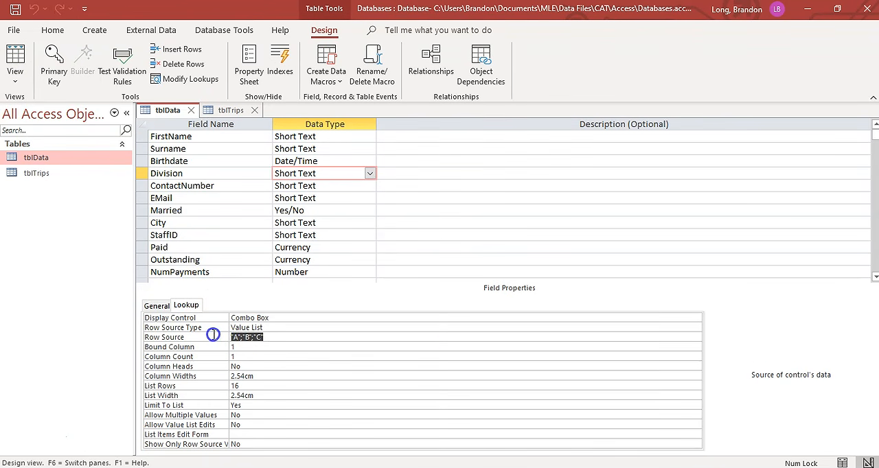
click(254, 338)
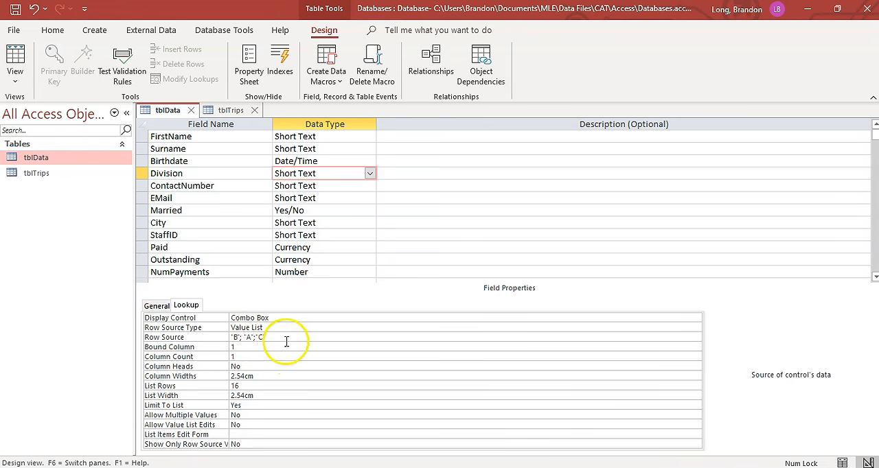
- Examine the Display Control and Row Source Type options for Division, keeping Combo Box and Value List
click(288, 318)
click(695, 319)
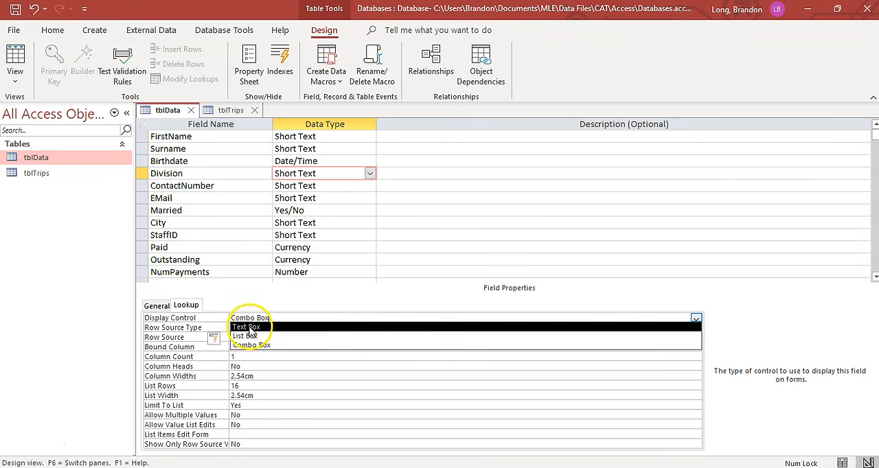
click(265, 345)
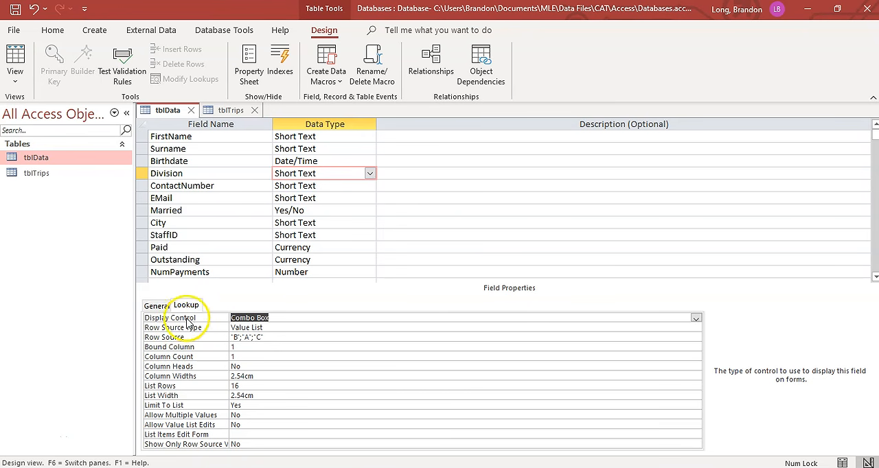
click(266, 328)
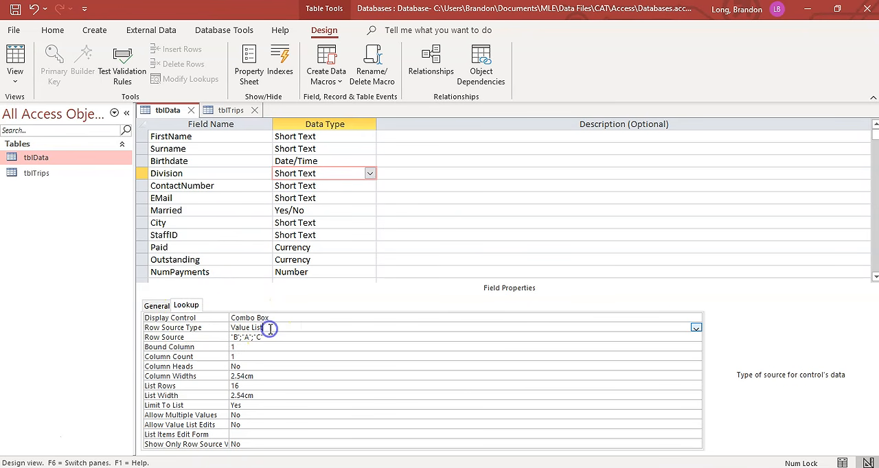
click(695, 327)
click(695, 327)
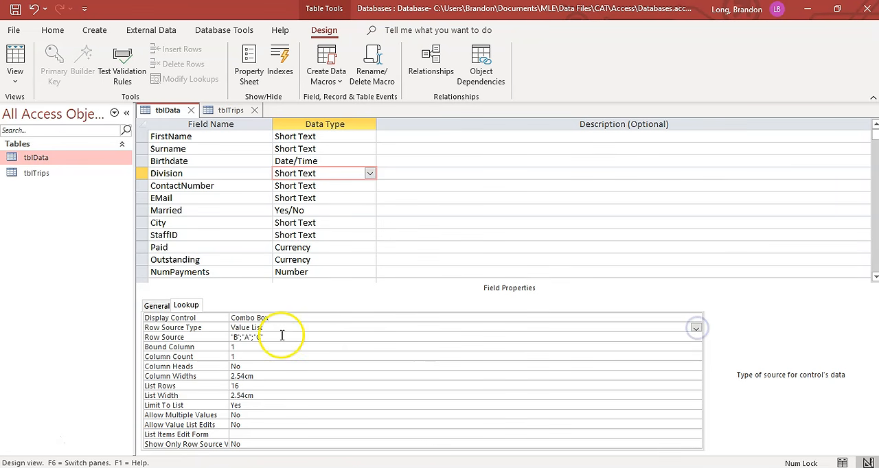
- Save tblData and check the order of the first record's Division dropdown in Datasheet view
click(15, 59)
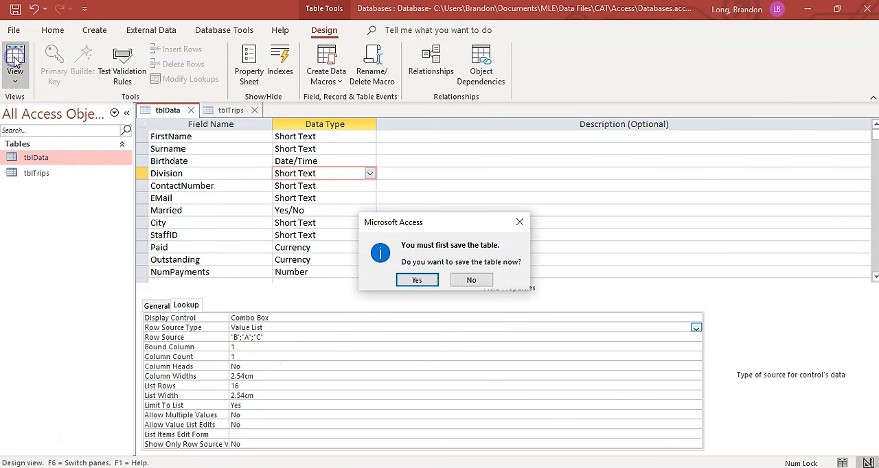
click(417, 280)
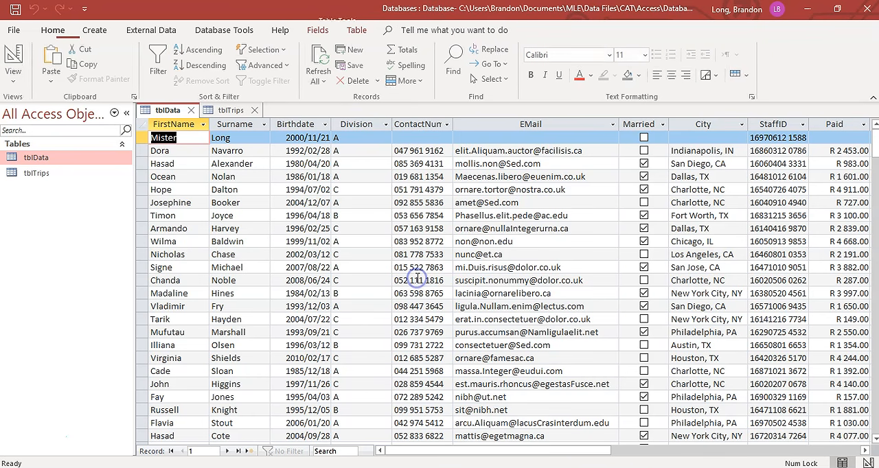
click(362, 138)
click(387, 138)
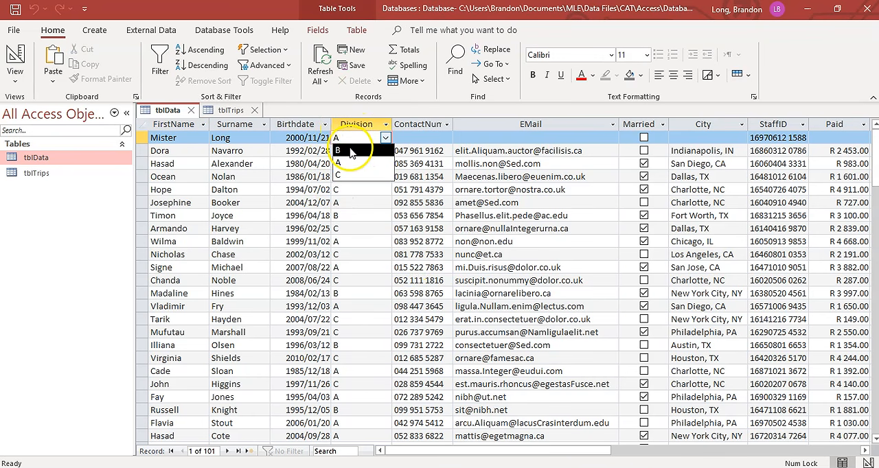
click(385, 138)
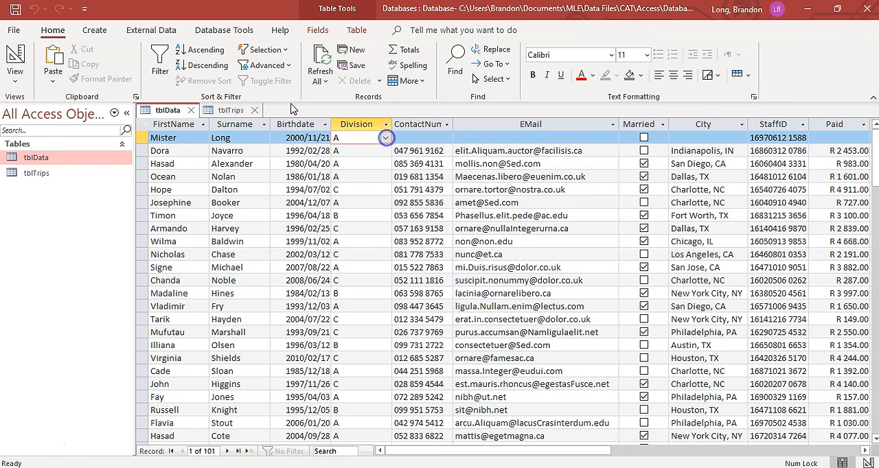
- Start the Lookup Wizard for the CarRegistration field in tblTrips and choose to type in the values
click(15, 55)
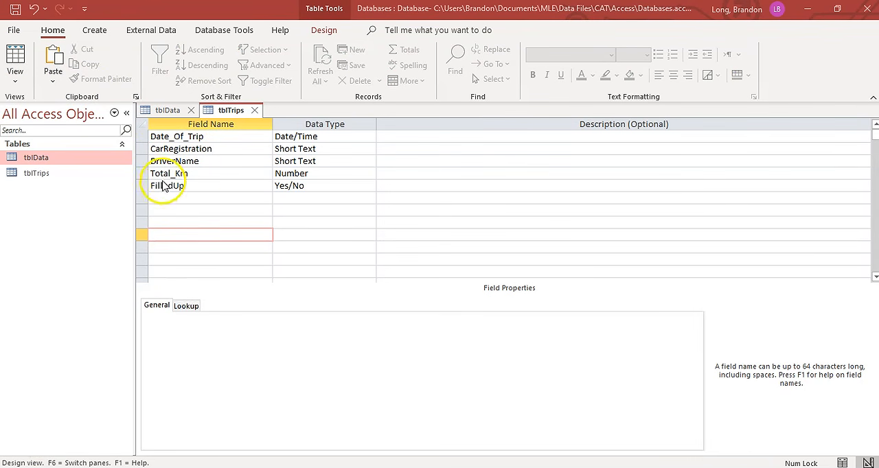
click(332, 149)
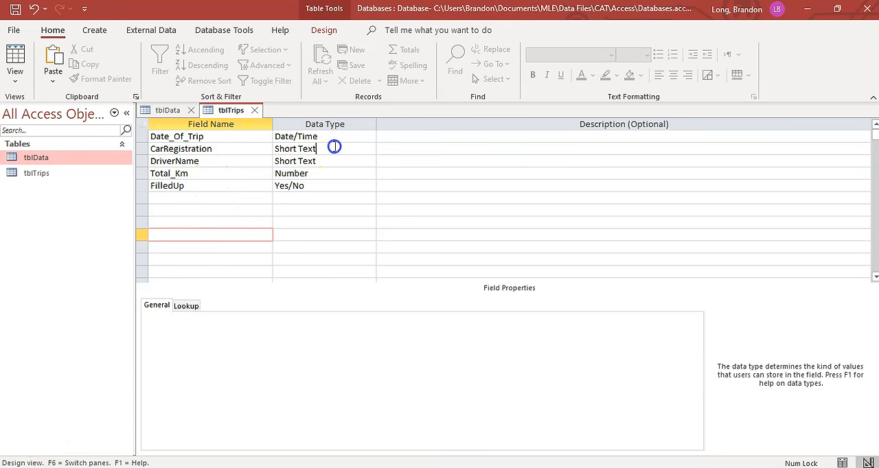
click(371, 148)
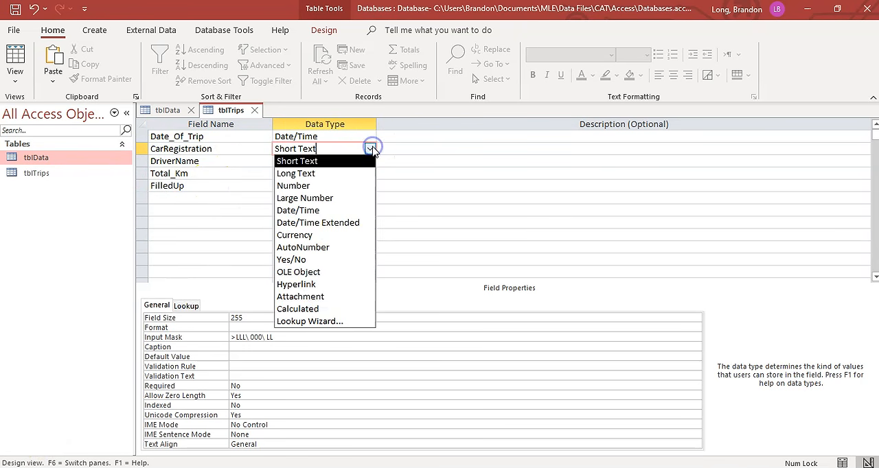
click(314, 322)
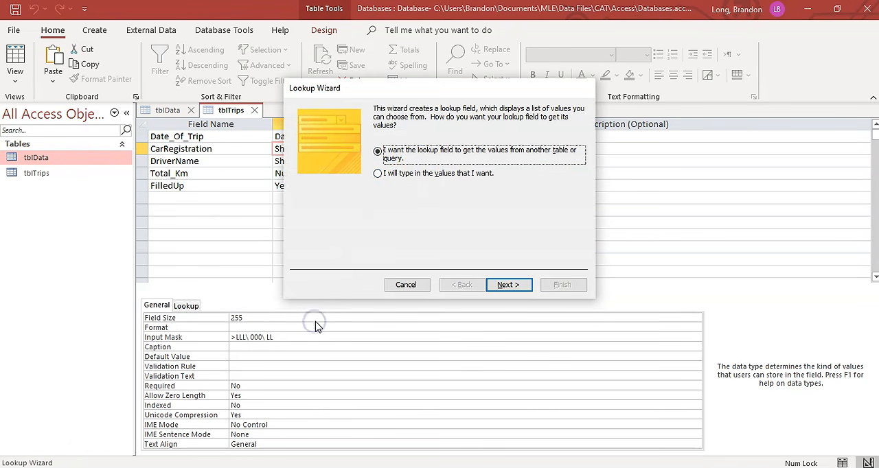
click(416, 173)
click(507, 287)
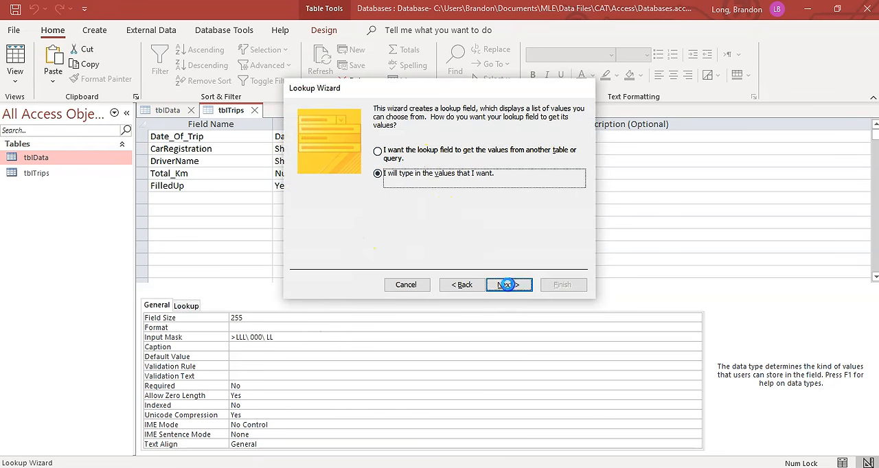
- Enter CKK 345 EC and HGF 234 EC as the CarRegistration lookup values and finish the wizard
click(353, 186)
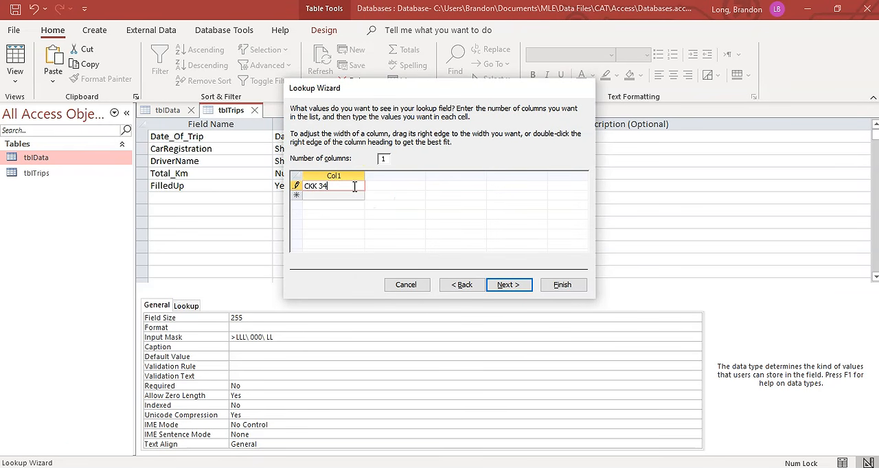
text(CKK 345 EC)
key(Return)
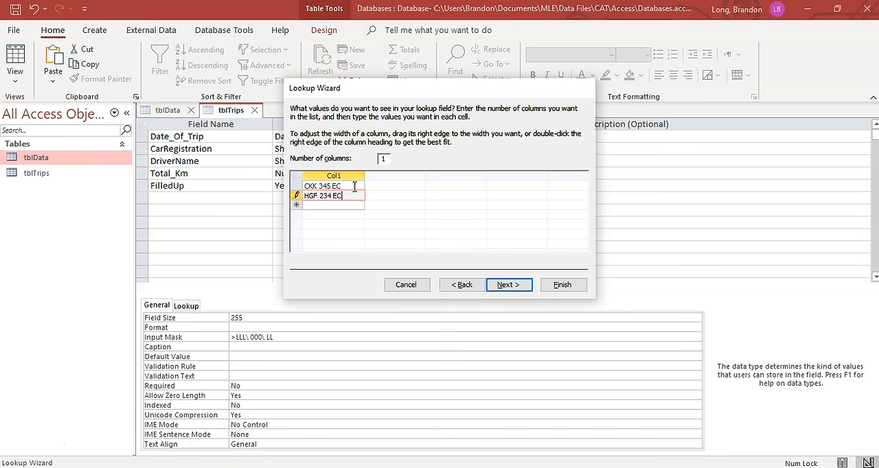
click(508, 284)
click(561, 286)
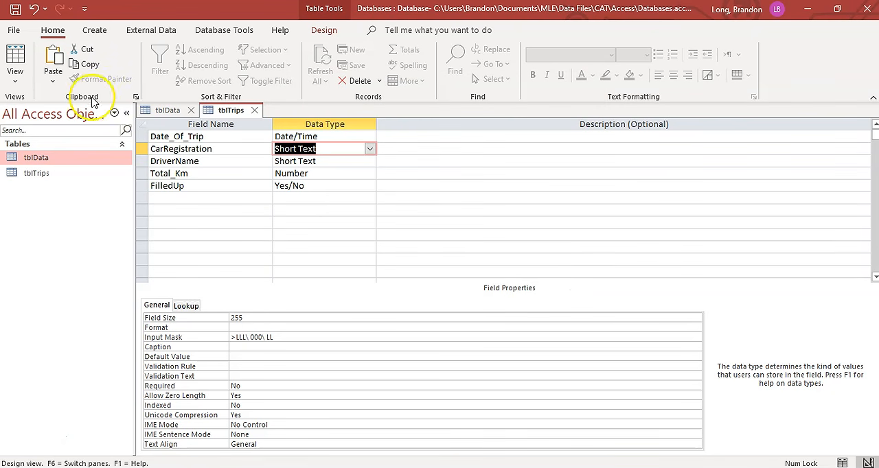
- Save tblTrips and check the first record's CarRegistration dropdown in Datasheet view
click(15, 60)
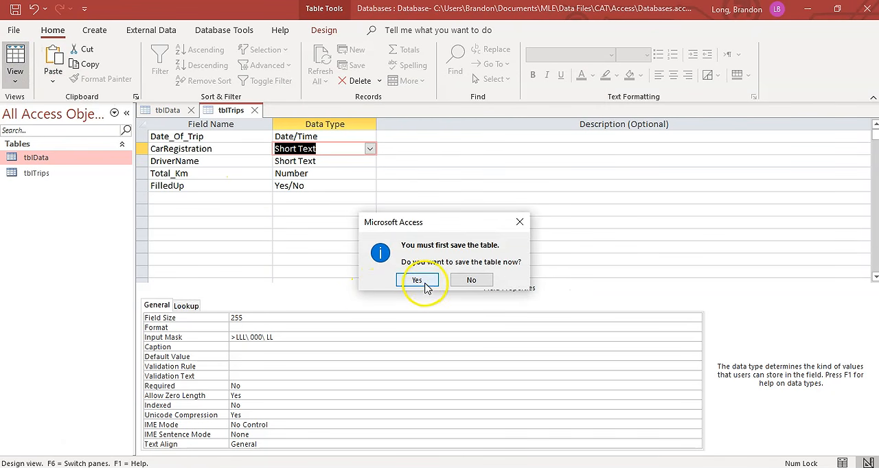
click(417, 280)
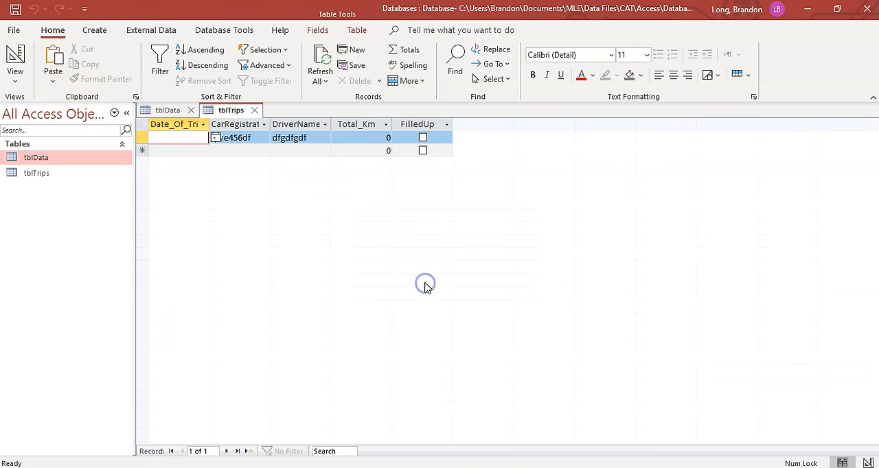
click(254, 136)
click(265, 137)
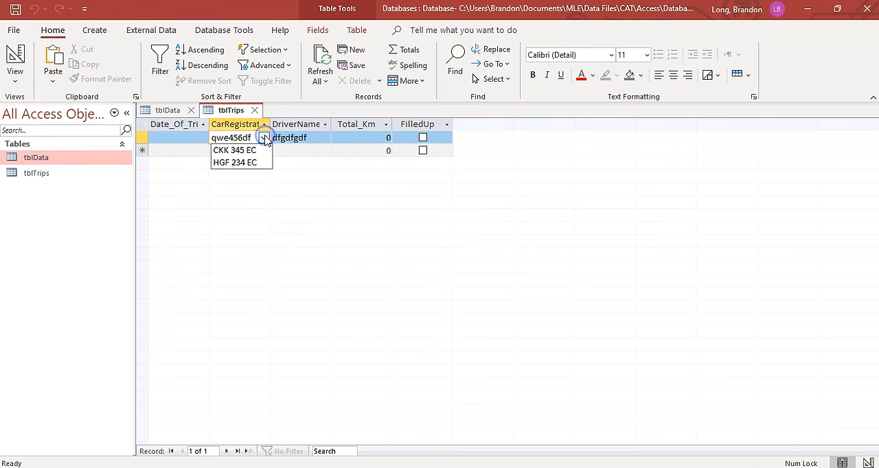
click(265, 139)
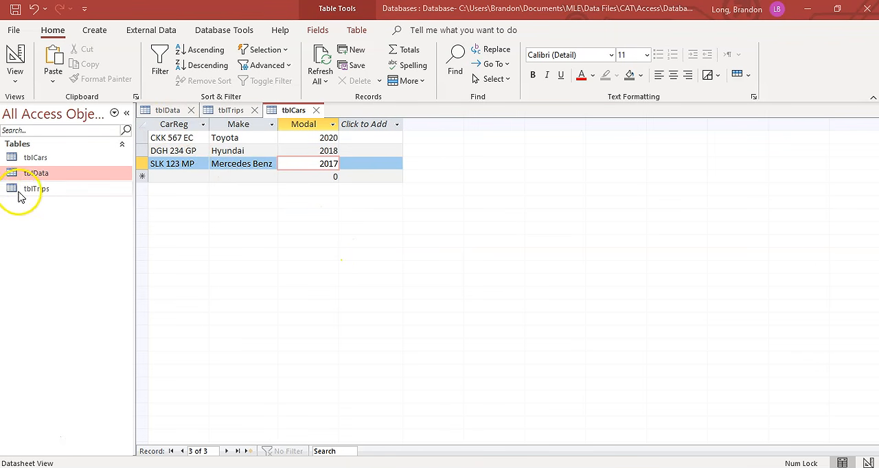
- Save the tblCars table and close it
click(33, 157)
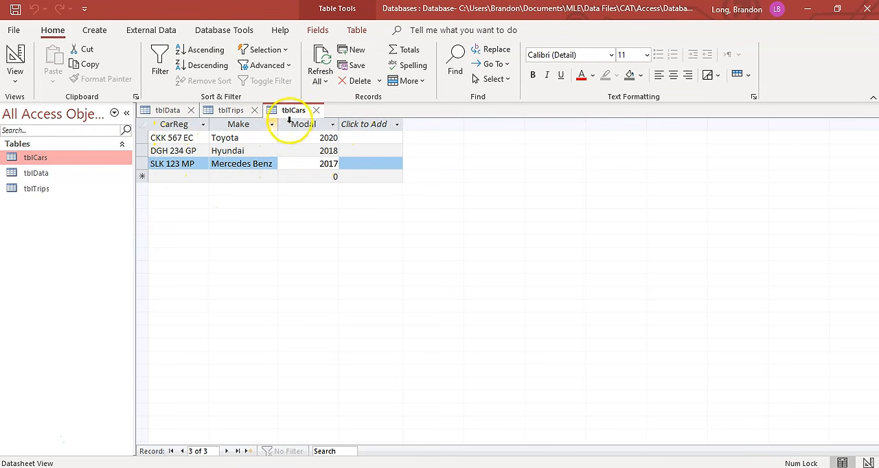
click(15, 9)
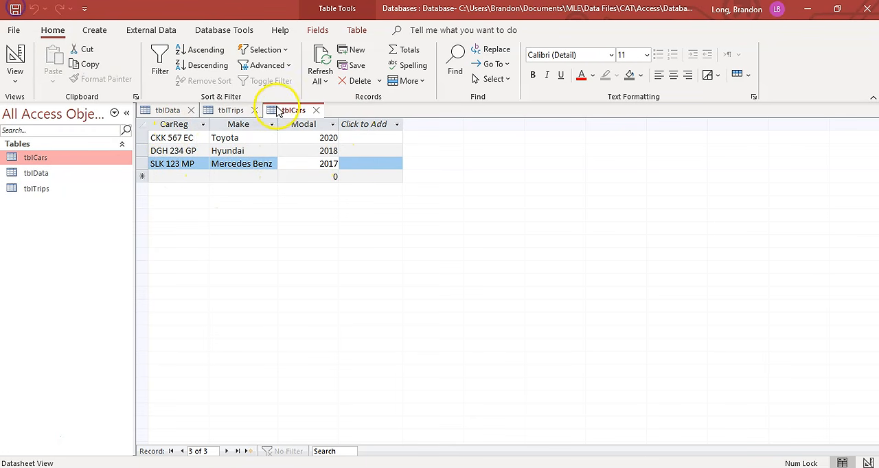
click(316, 110)
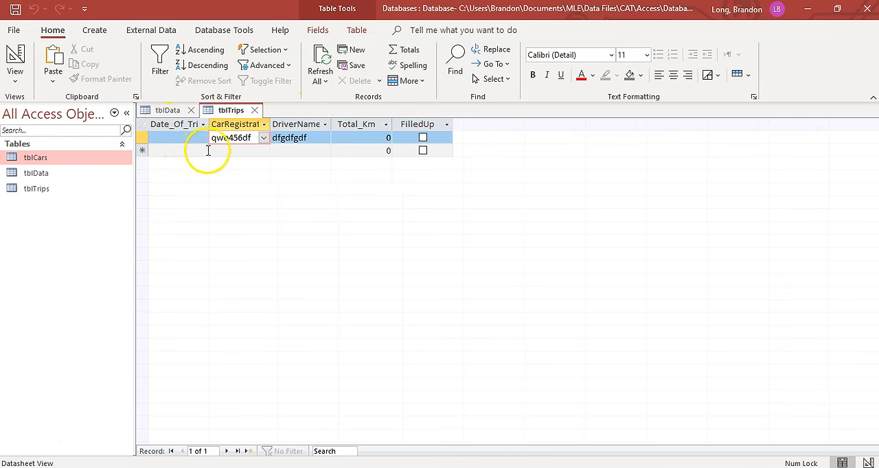
- Start the Lookup Wizard for CarRegistration in tblTrips' Design view, getting the values from another table or query
click(15, 58)
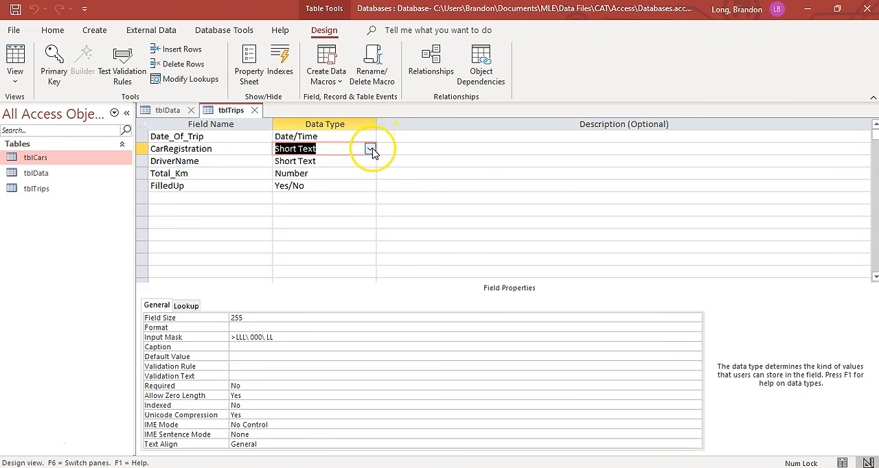
click(370, 150)
click(327, 322)
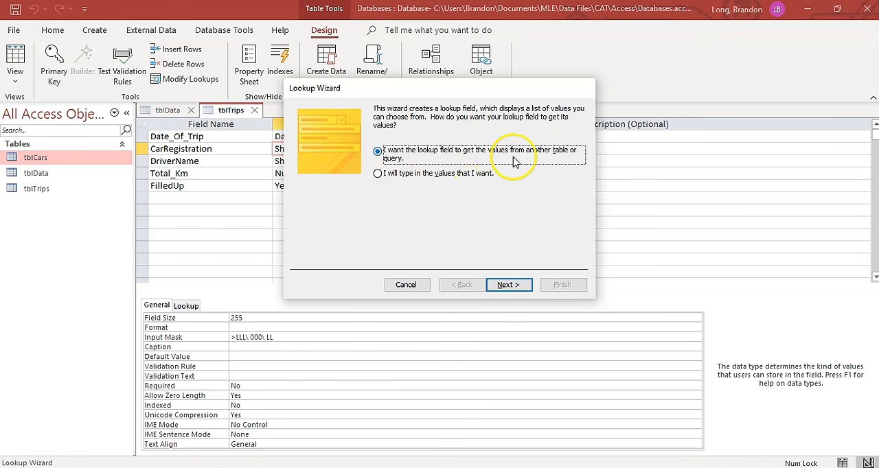
click(506, 285)
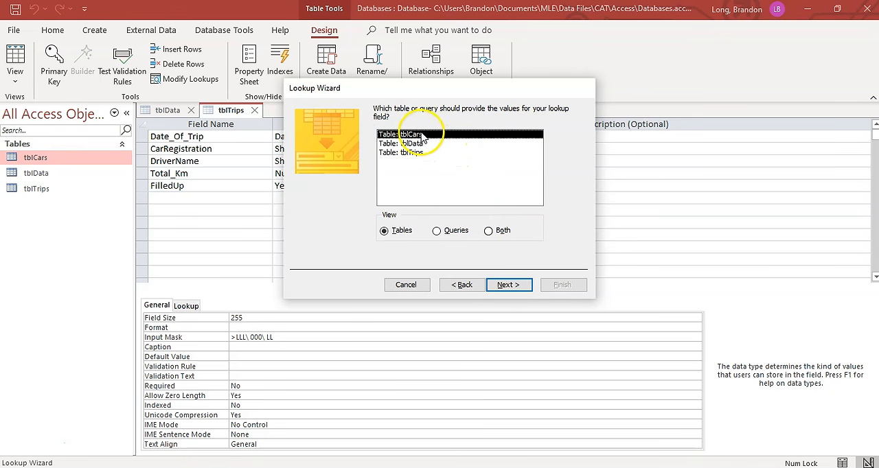
- Use tblCars as the lookup's source table and include only its CarReg field
click(514, 286)
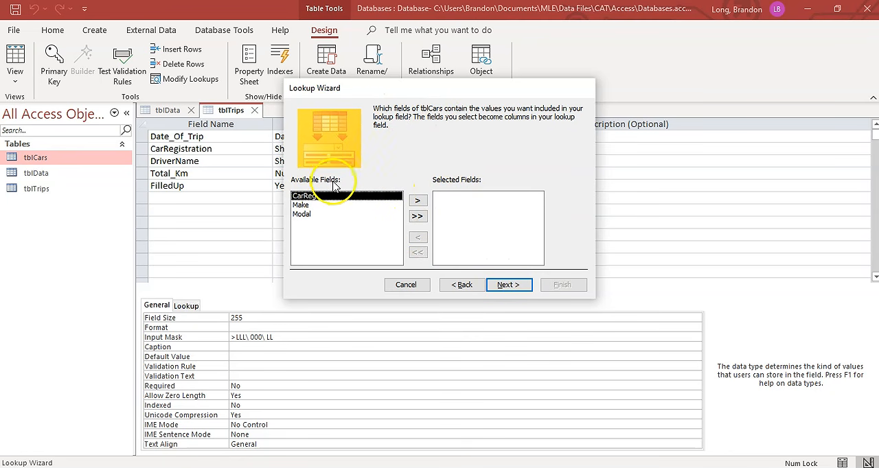
click(418, 201)
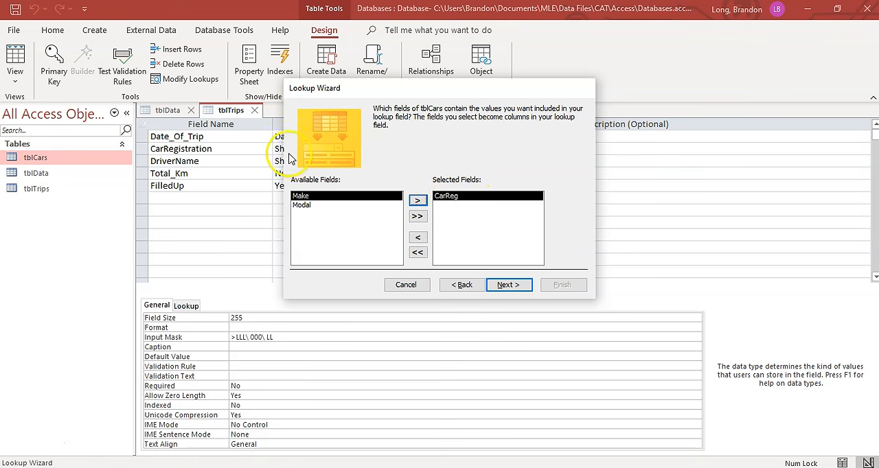
click(508, 285)
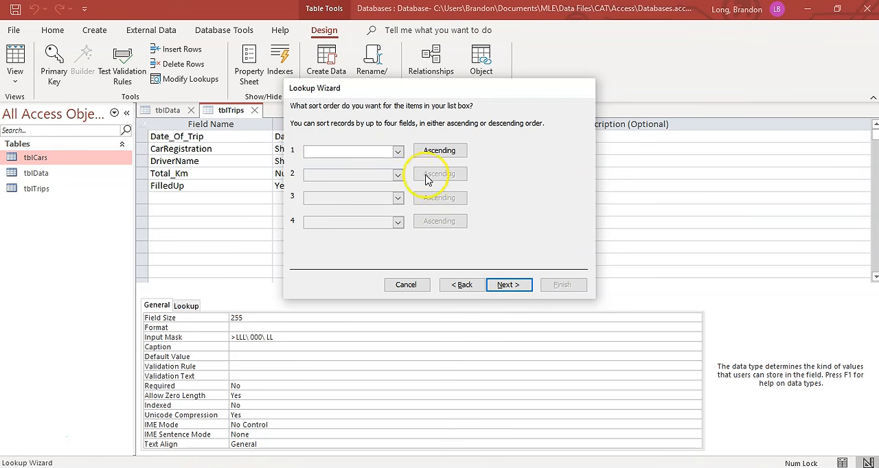
- Sort the lookup list by CarReg in ascending order
click(398, 152)
click(399, 152)
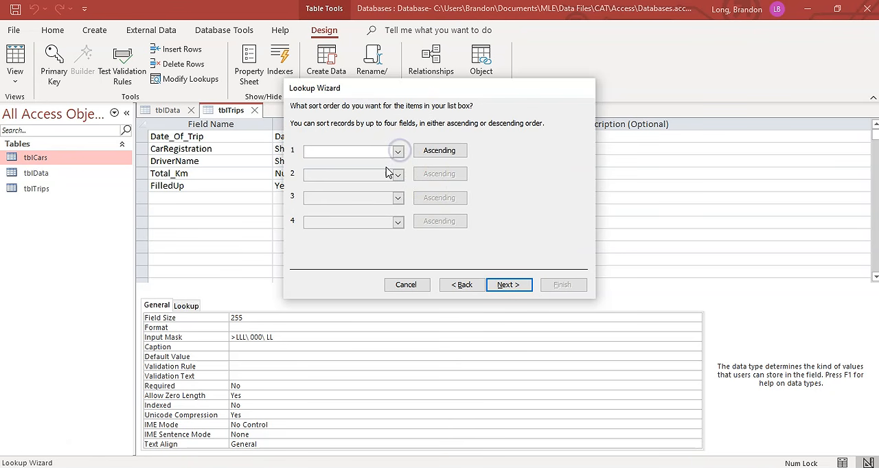
click(398, 152)
click(373, 171)
click(510, 286)
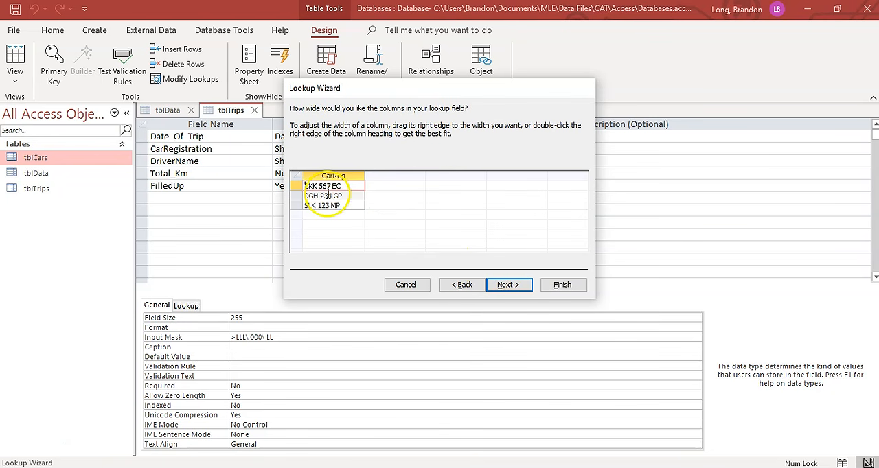
- Finish the lookup with the default column width and the label CarRegistration, and save the table
click(508, 285)
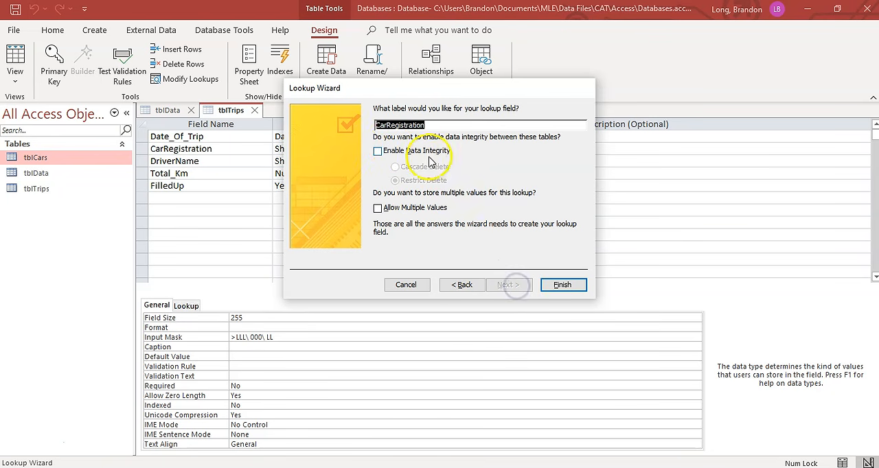
click(562, 284)
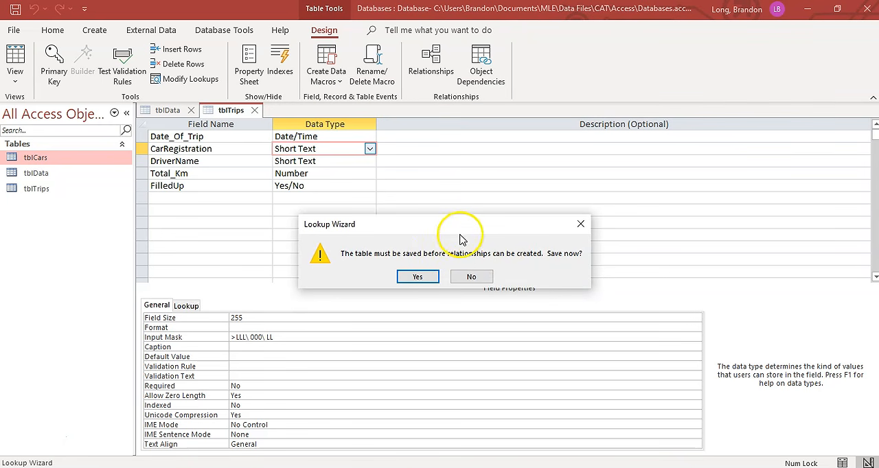
click(420, 277)
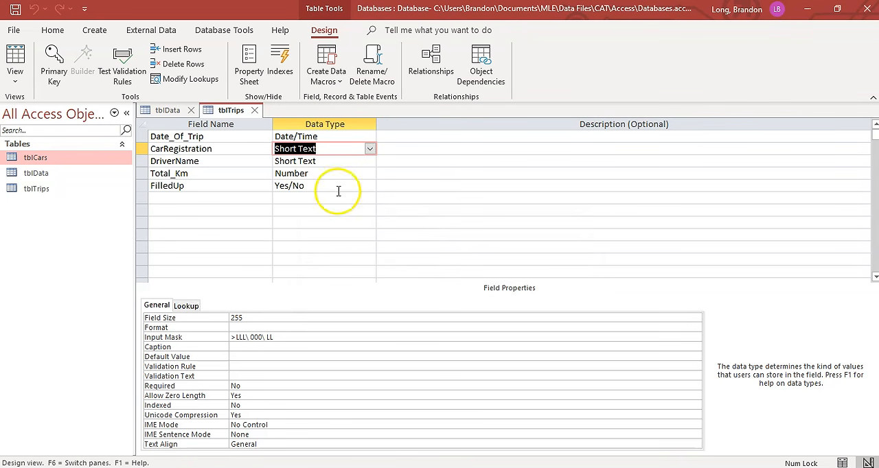
- Check the first trip record's CarRegistration dropdown for the registrations from tblCars in Datasheet view
click(17, 55)
click(259, 137)
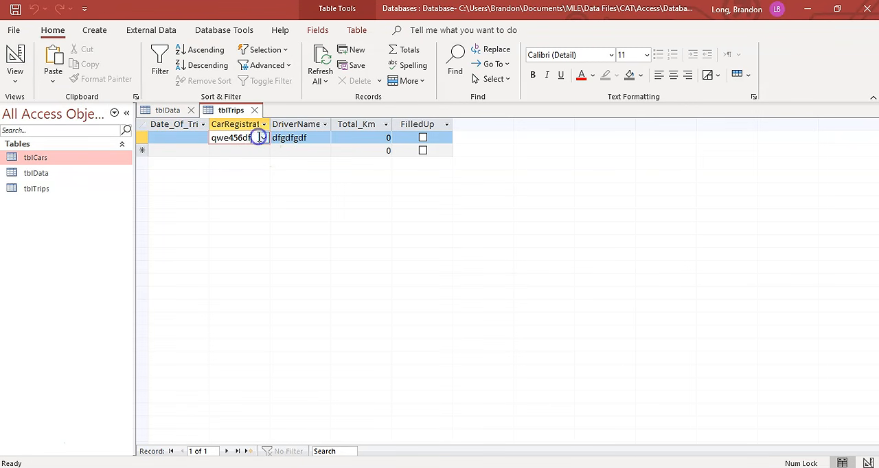
click(263, 138)
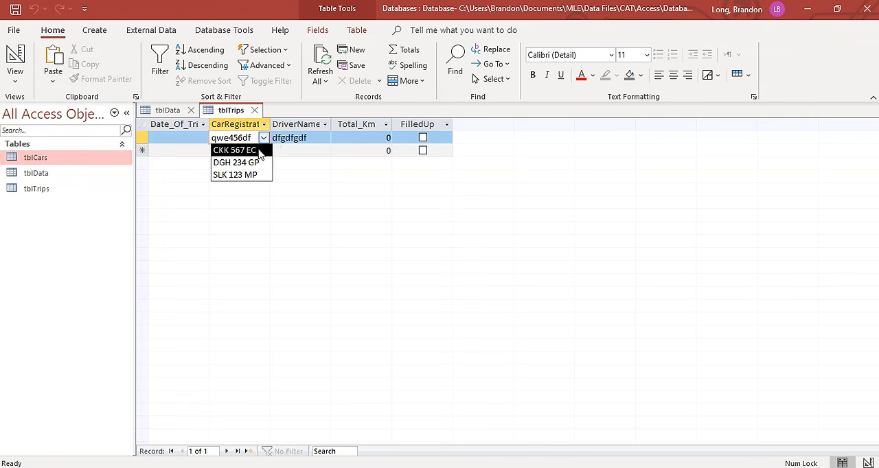
click(248, 151)
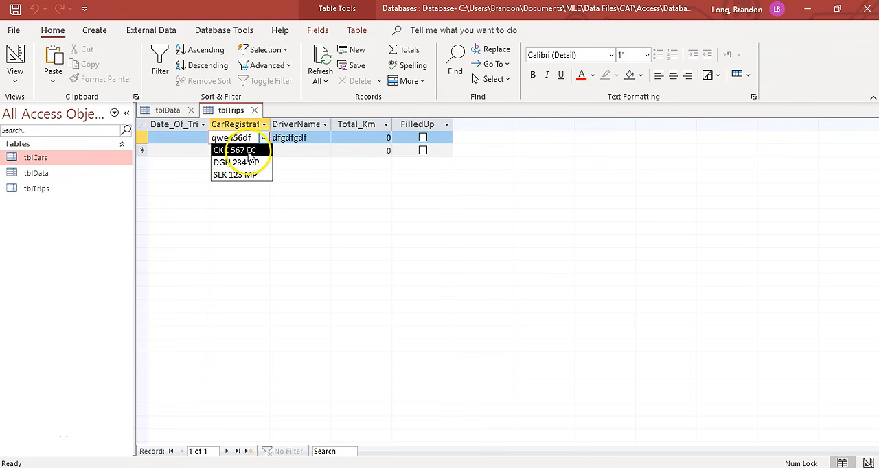
click(264, 139)
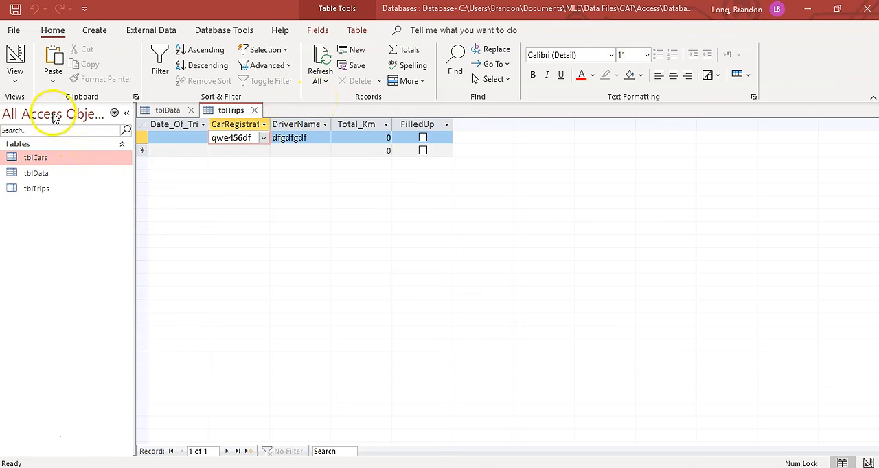
- View the data type options of the DriverName field in tblTrips' Design view without changing the type
click(15, 56)
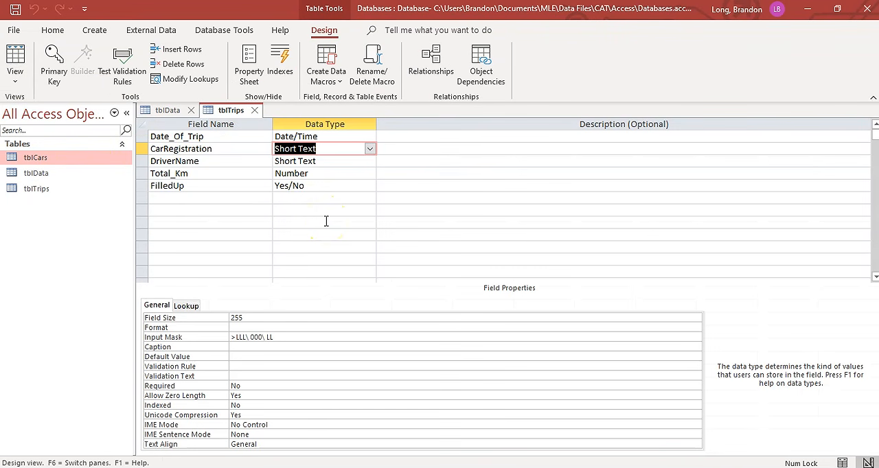
click(235, 161)
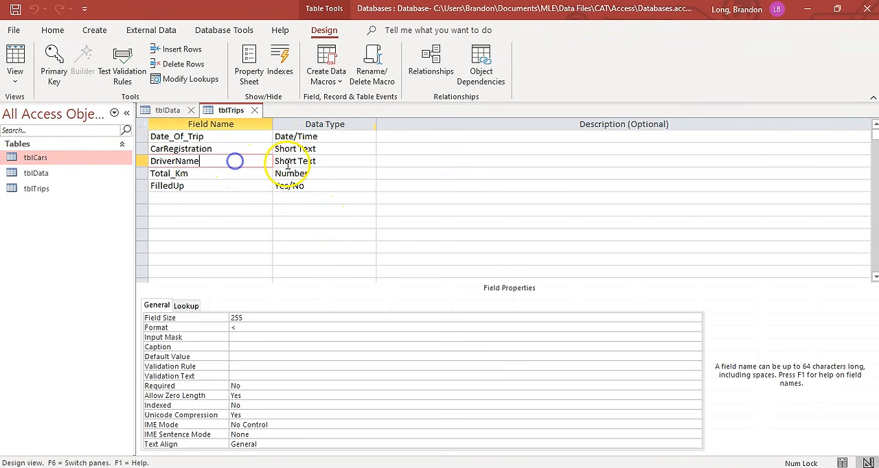
click(356, 160)
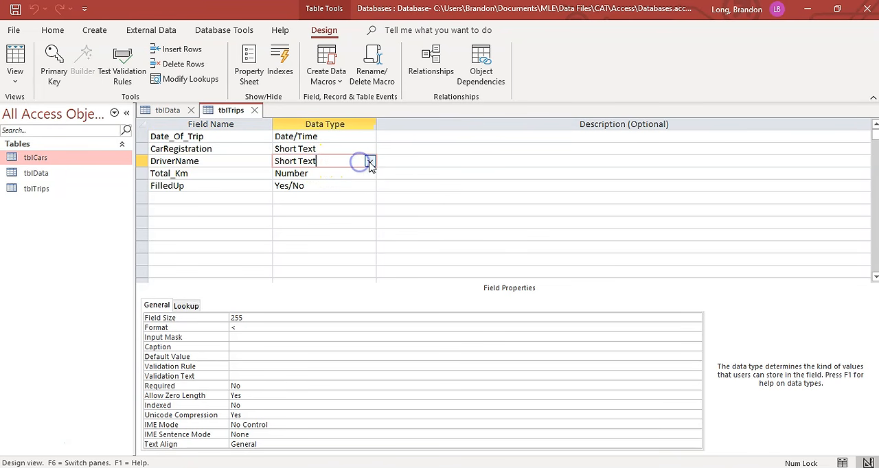
click(370, 162)
click(468, 176)
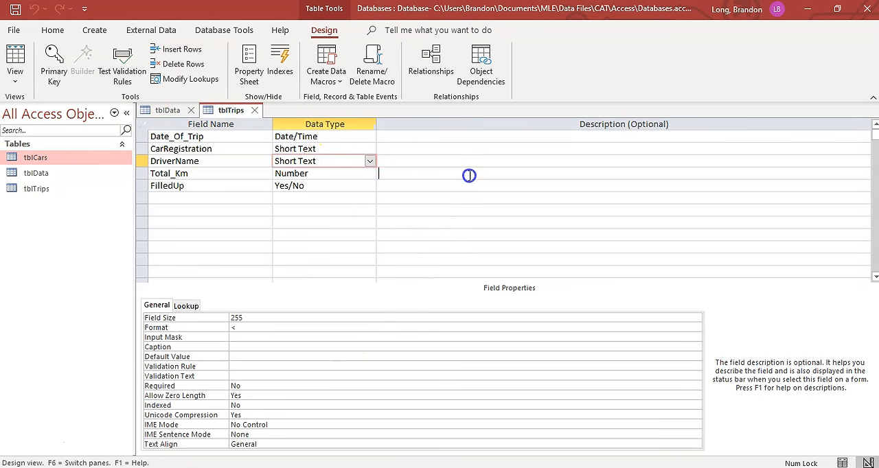
- Show the Lookup properties of the CarRegistration field
click(330, 149)
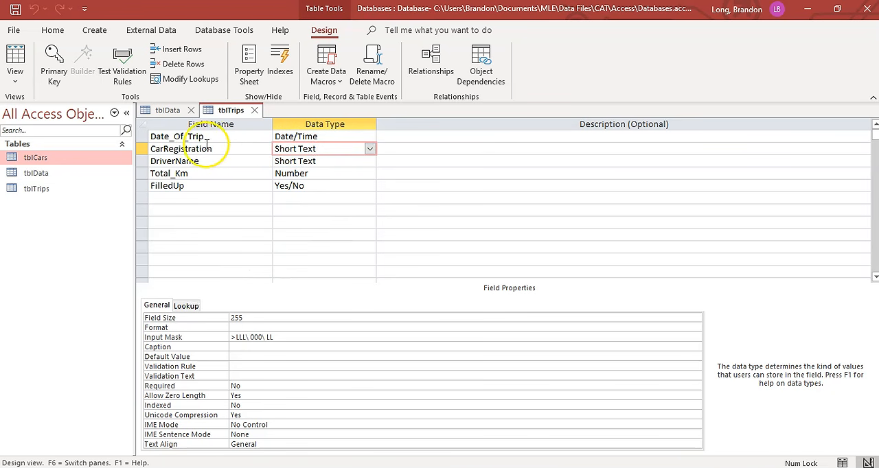
click(190, 309)
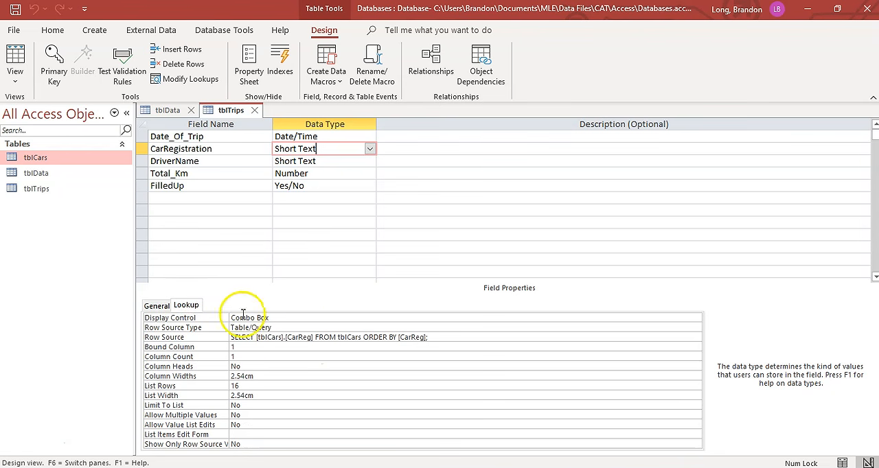